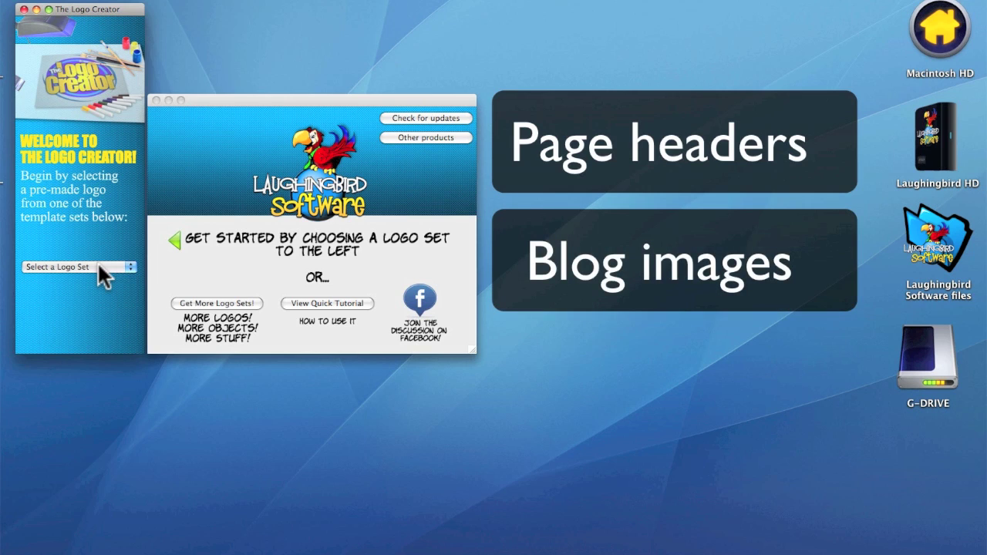
# - Load the Creative Pak template set, page to its last thumbnails, then back to the lightbulb page
pyautogui.click(97, 262)
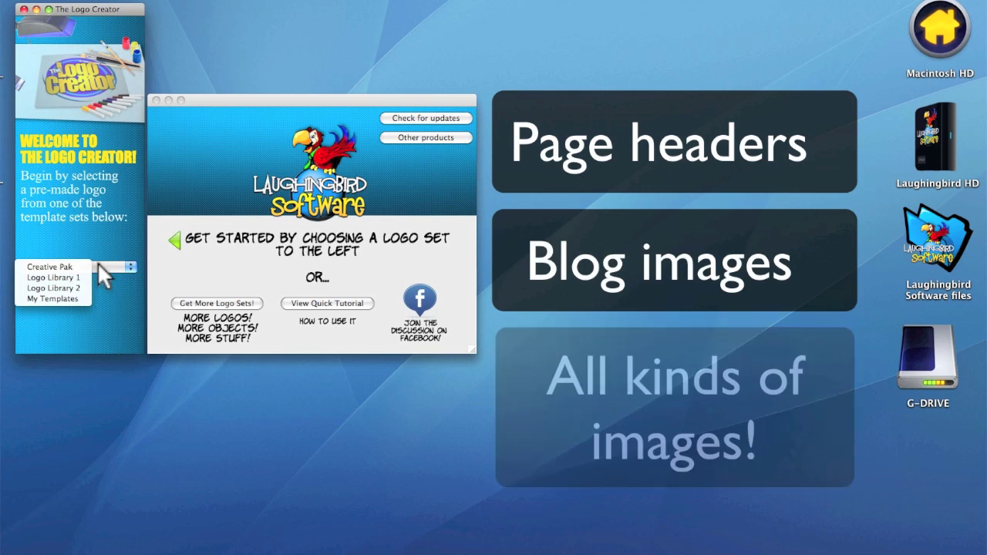
pyautogui.click(54, 264)
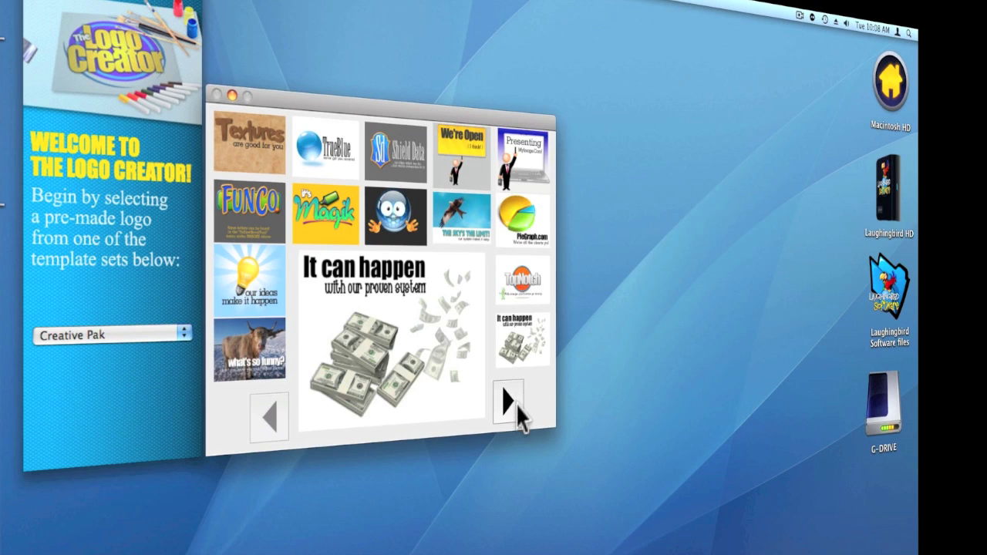
pyautogui.click(517, 414)
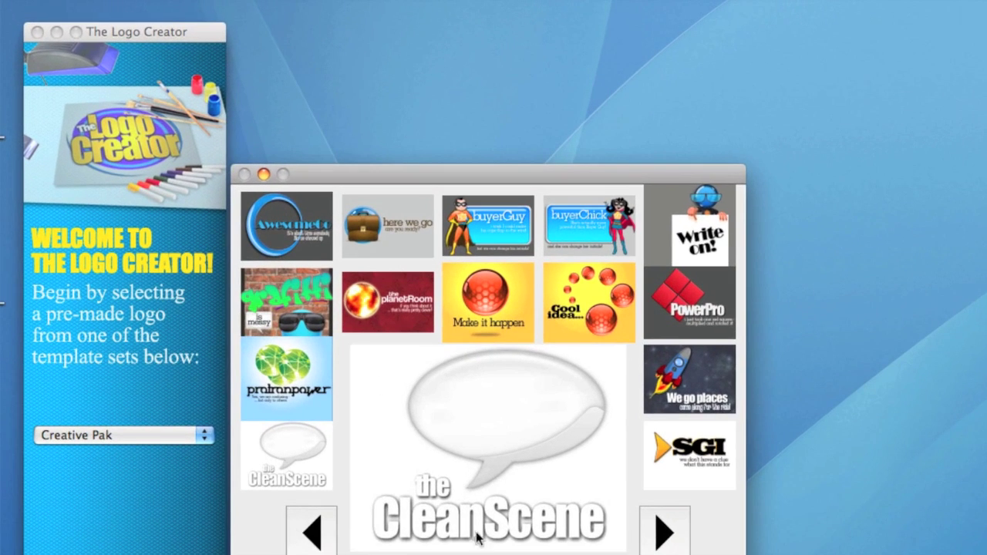
pyautogui.click(664, 532)
pyautogui.click(665, 532)
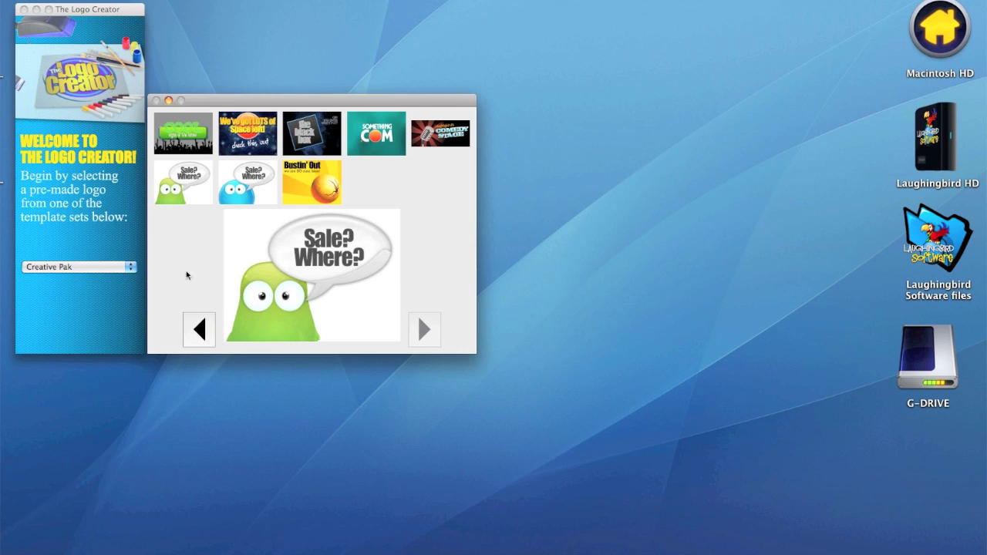
pyautogui.click(195, 332)
pyautogui.click(194, 333)
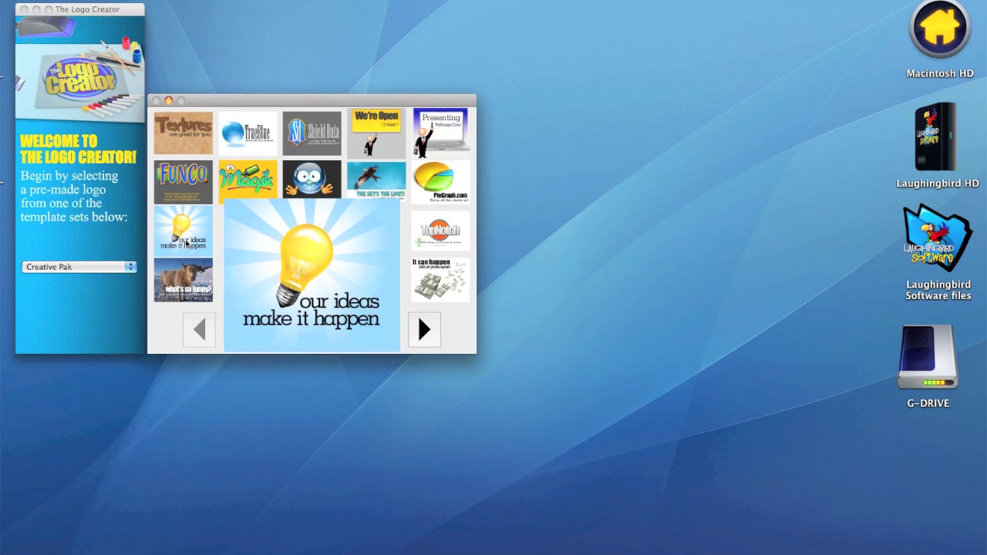
# - Open the lightbulb template and switch to the Creative Pak Elements image collection
pyautogui.click(185, 244)
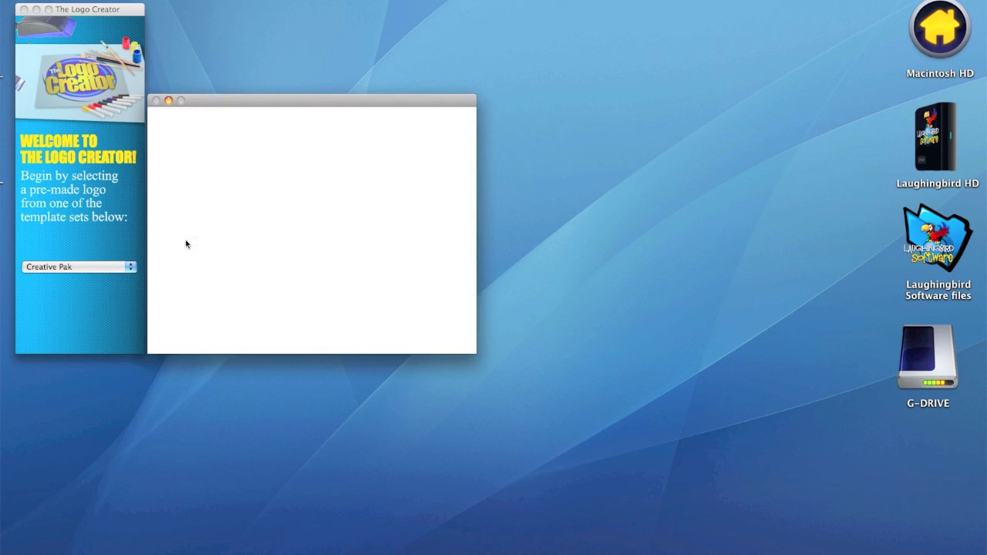
pyautogui.click(380, 395)
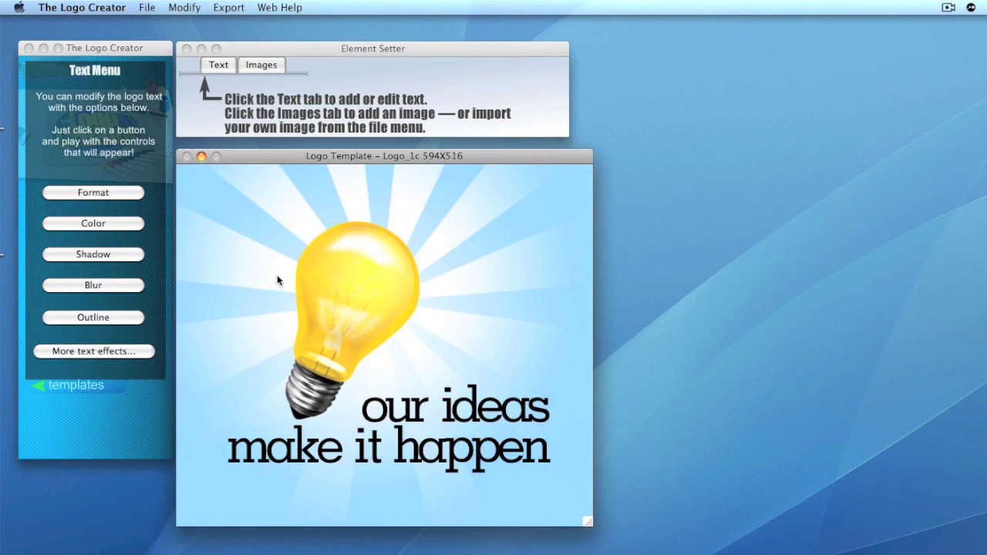
pyautogui.click(260, 64)
pyautogui.click(478, 66)
pyautogui.click(451, 101)
# - Place the blue texture element as the logo background and apply an element editing command
pyautogui.click(555, 108)
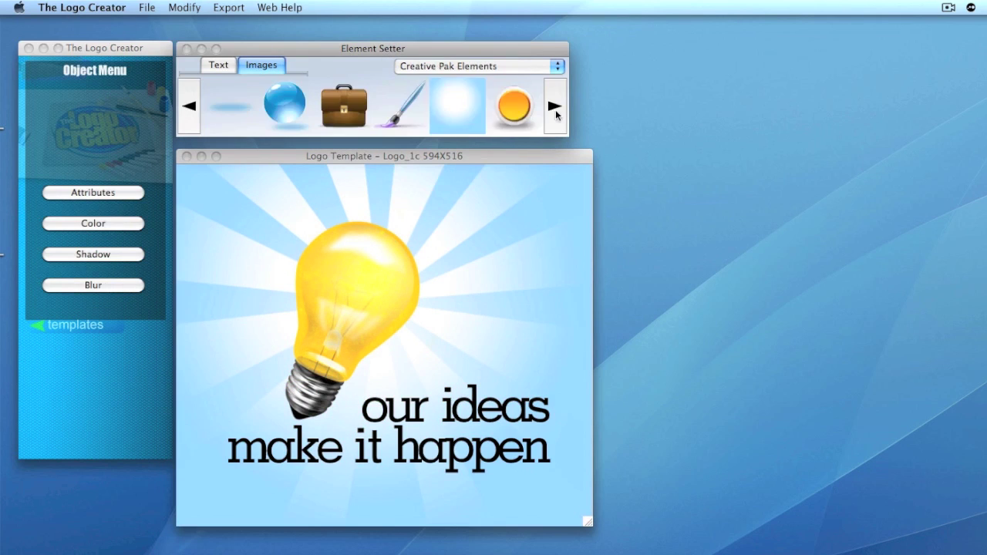
pyautogui.click(555, 108)
pyautogui.click(556, 107)
pyautogui.click(191, 106)
pyautogui.click(190, 105)
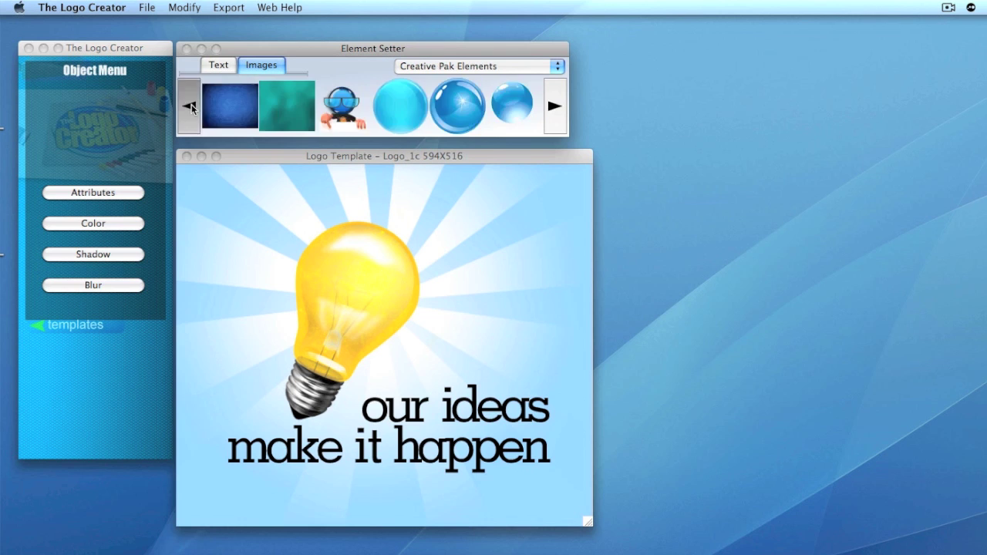
pyautogui.click(191, 105)
pyautogui.click(555, 105)
pyautogui.moveTo(230, 106); pyautogui.dragTo(393, 280)
pyautogui.click(184, 8)
pyautogui.click(204, 95)
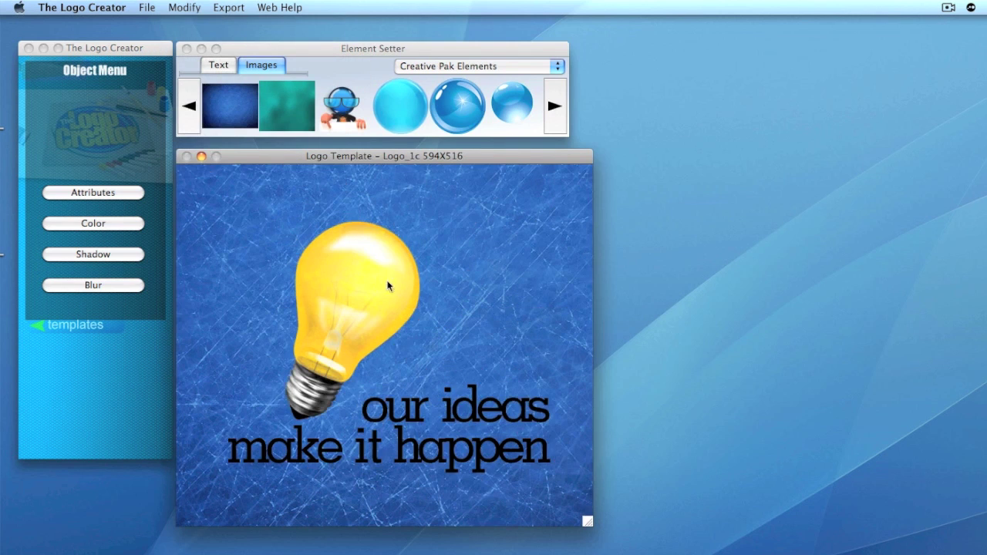
# - Drag the dark square tile from Creative Pak Elements onto the canvas
pyautogui.click(386, 405)
pyautogui.click(555, 105)
pyautogui.click(190, 106)
pyautogui.click(190, 106)
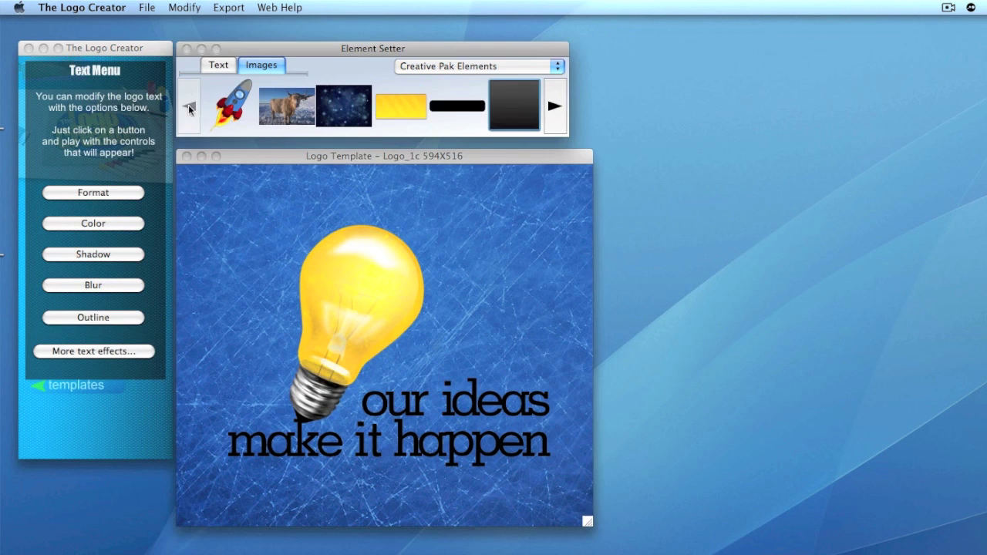
pyautogui.moveTo(515, 105); pyautogui.dragTo(323, 322)
# - Send the dark square behind the bulb and undo to remove the blue texture
pyautogui.click(184, 7)
pyautogui.click(206, 100)
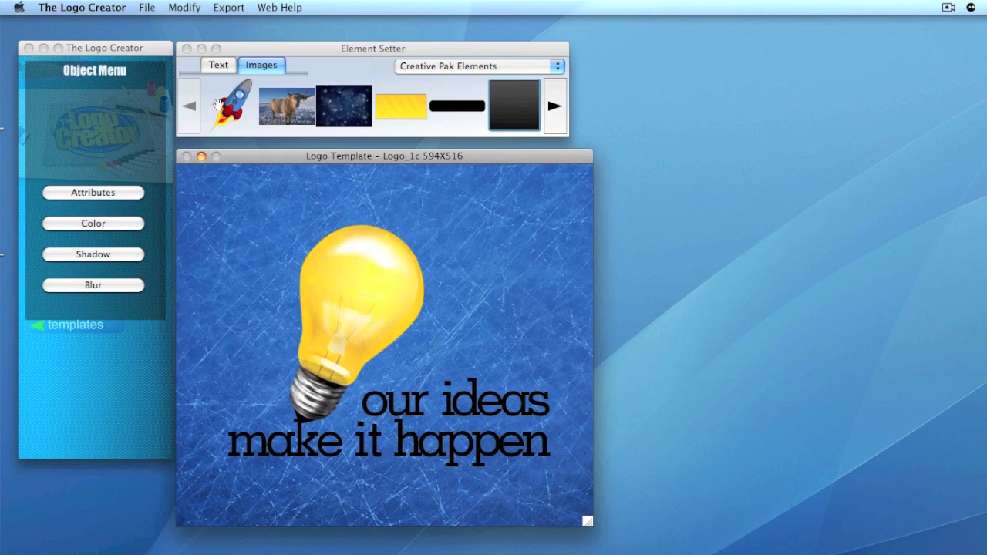
pyautogui.click(184, 8)
pyautogui.click(189, 24)
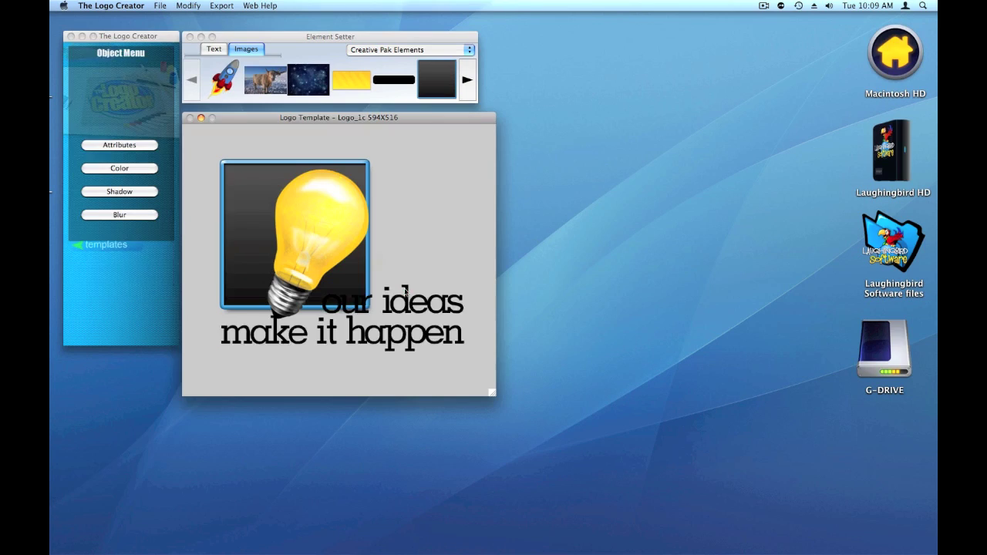
pyautogui.click(477, 413)
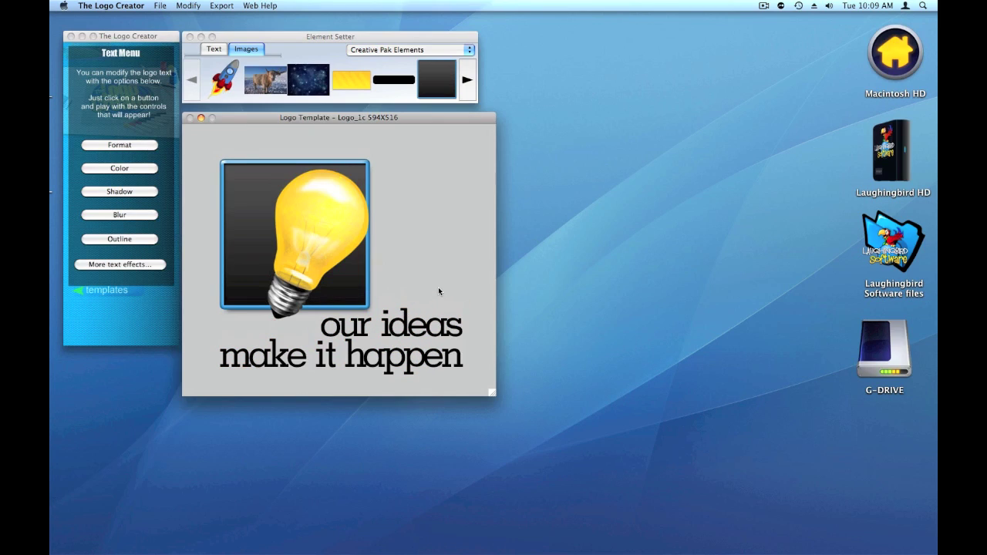
# - Nudge the tagline left and rewrite it as 'This is great for my site'
pyautogui.moveTo(407, 325); pyautogui.dragTo(403, 325)
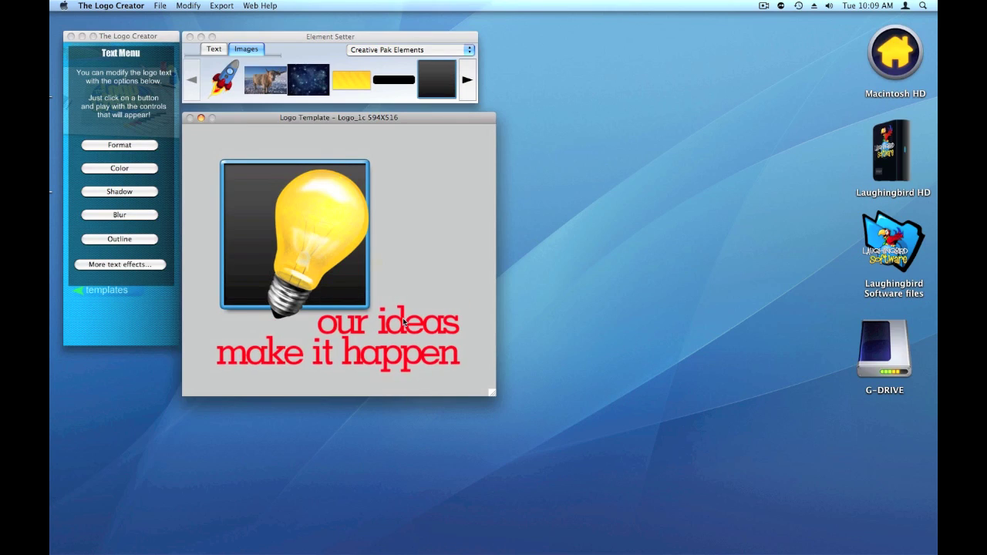
pyautogui.click(215, 48)
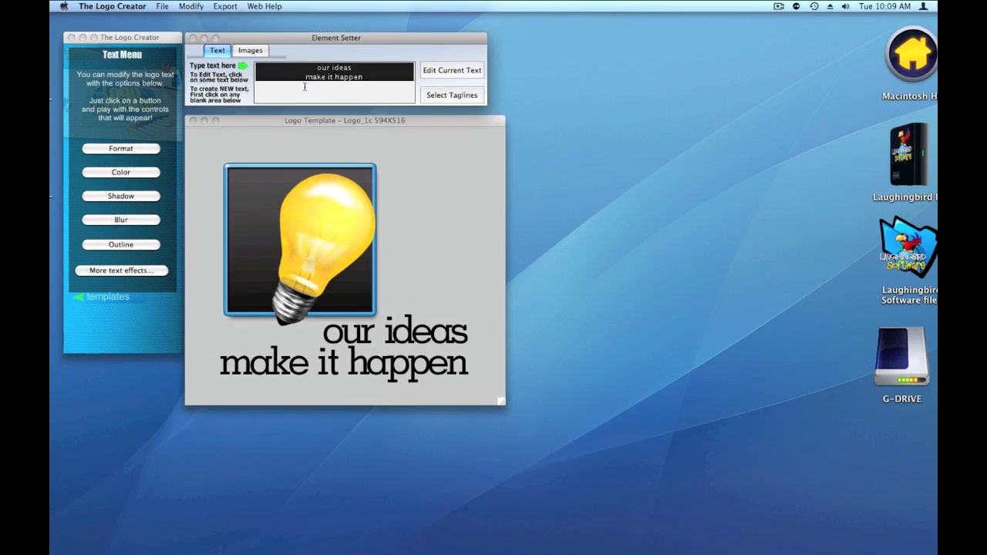
pyautogui.write('This is grea')
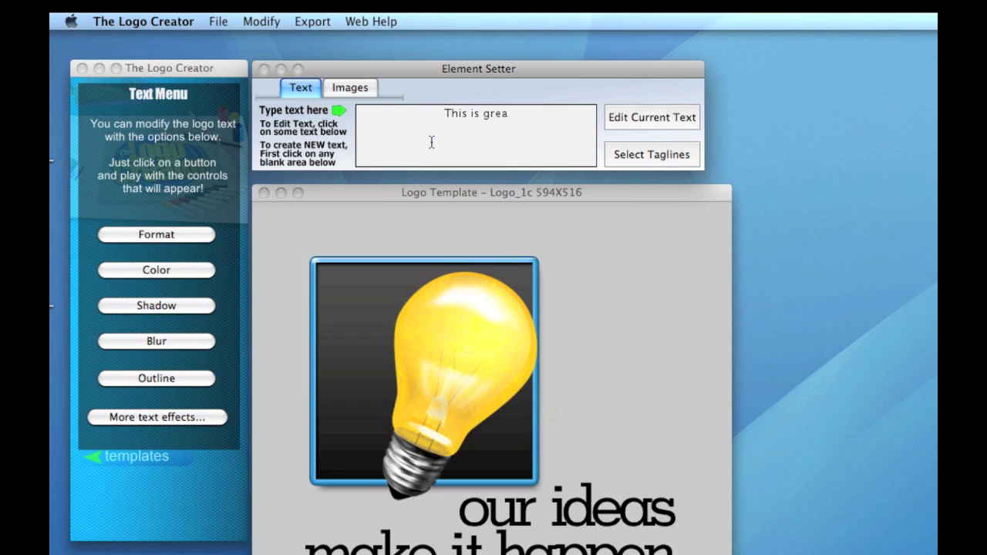
pyautogui.write('t for my site')
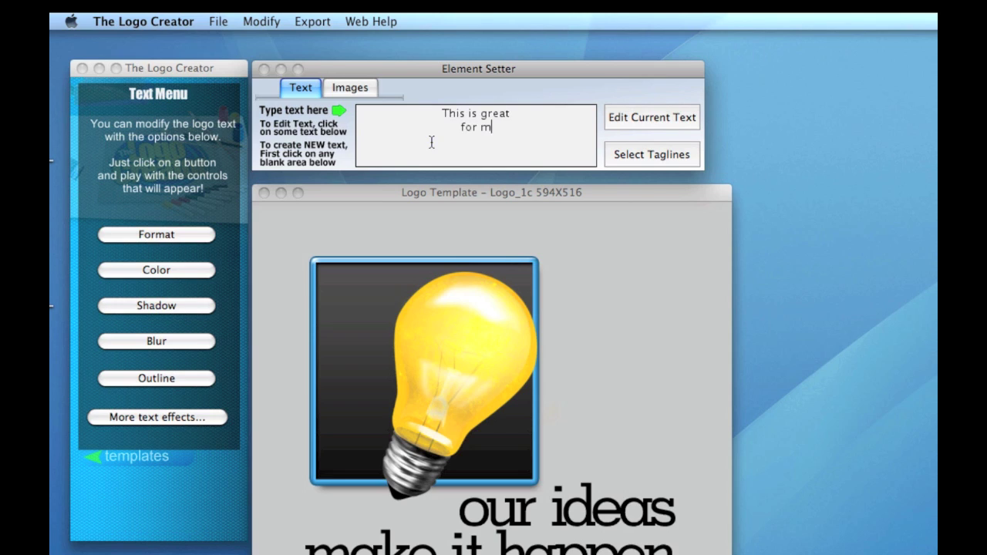
pyautogui.click(627, 121)
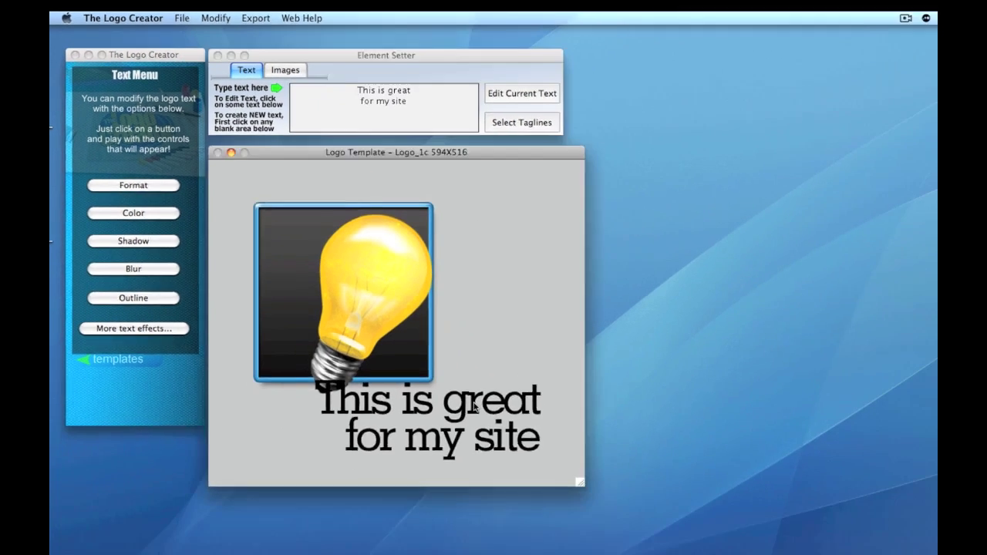
pyautogui.click(630, 533)
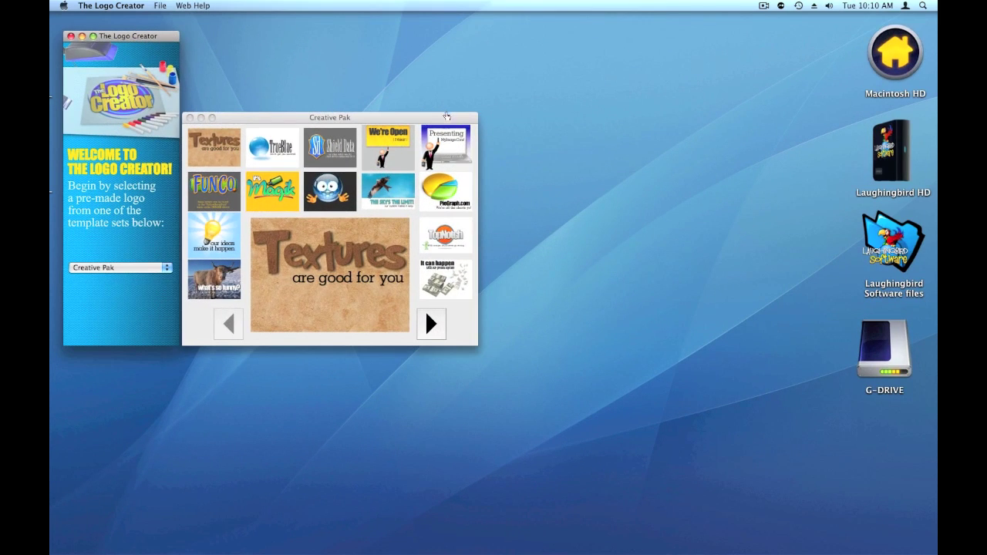
# - Open the PieGraph.com template and select its pie chart
pyautogui.click(454, 189)
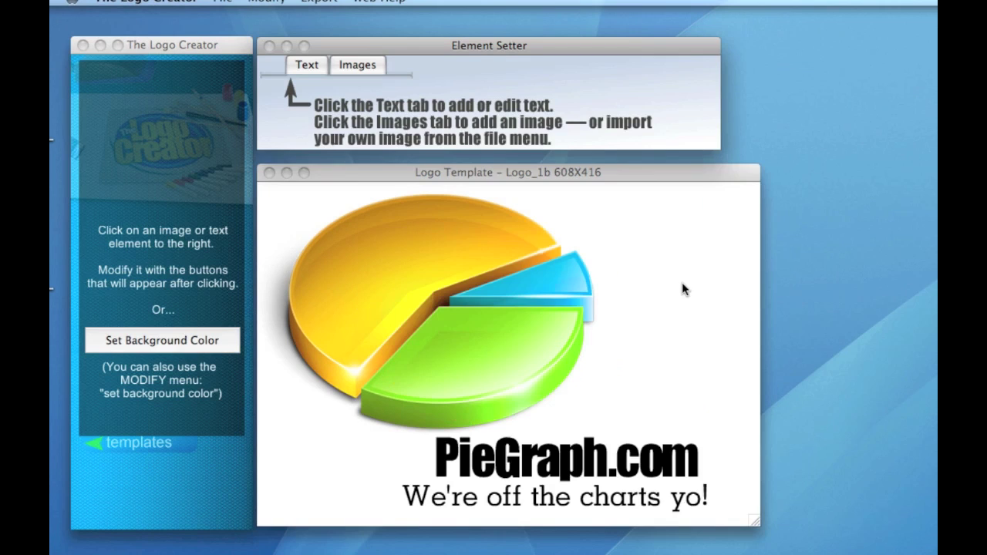
pyautogui.click(521, 367)
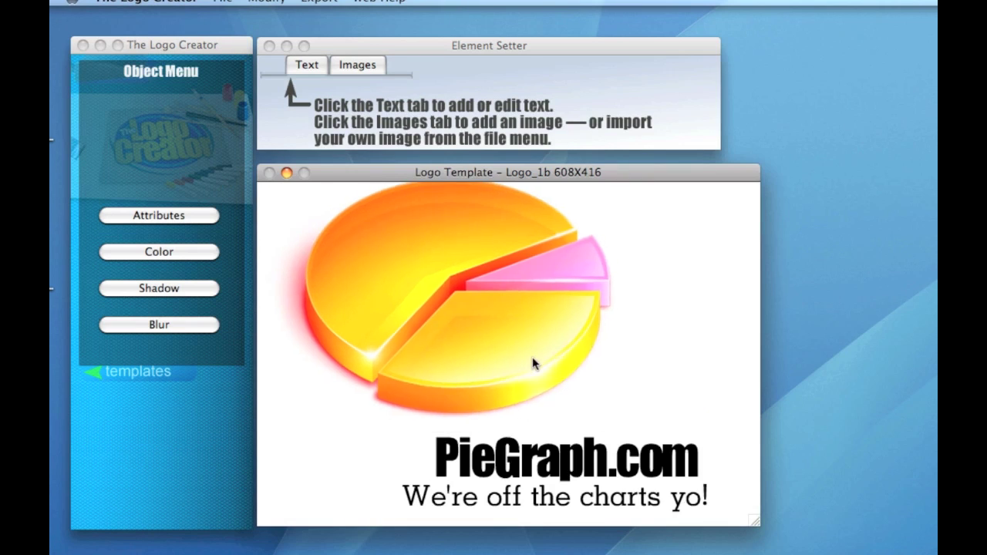
pyautogui.click(377, 66)
# - Add the yellow striped banner from Creative Pak Elements, then delete the pie chart and PieGraph.com title
pyautogui.click(552, 68)
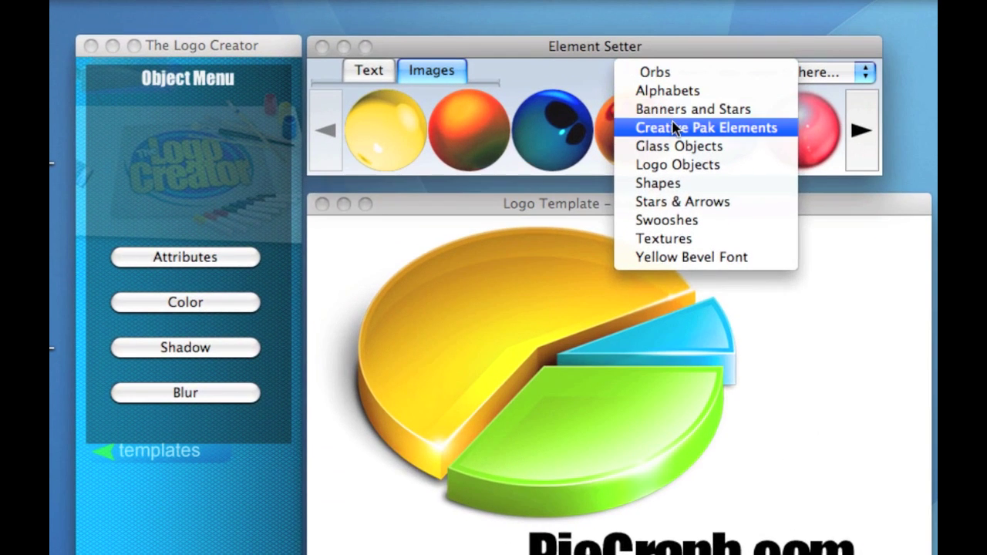
pyautogui.click(578, 113)
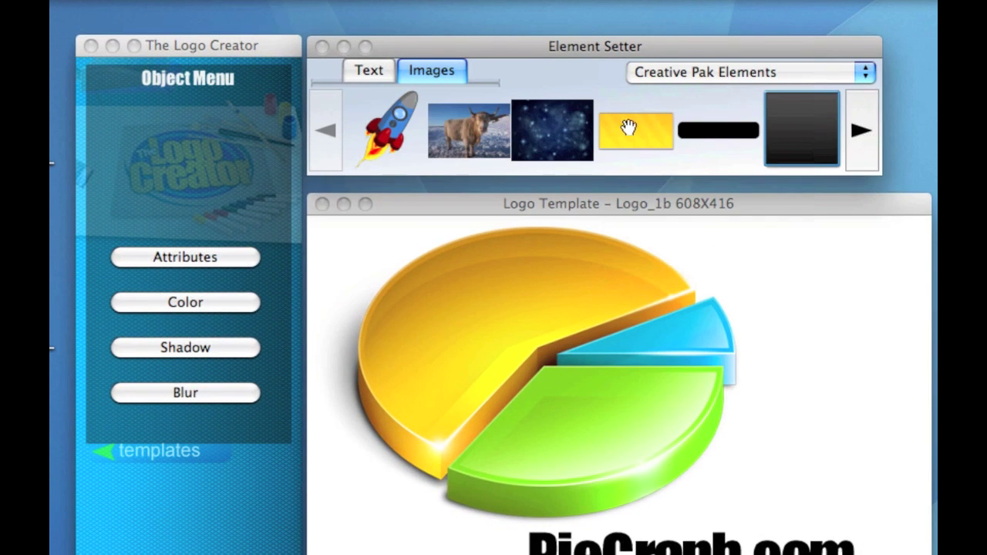
pyautogui.moveTo(627, 127); pyautogui.dragTo(646, 327)
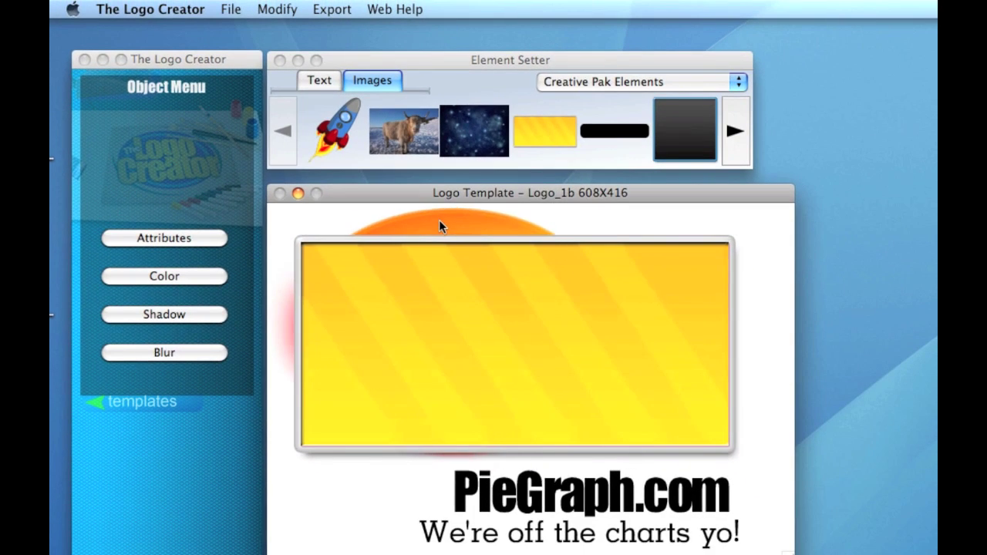
pyautogui.press('Delete')
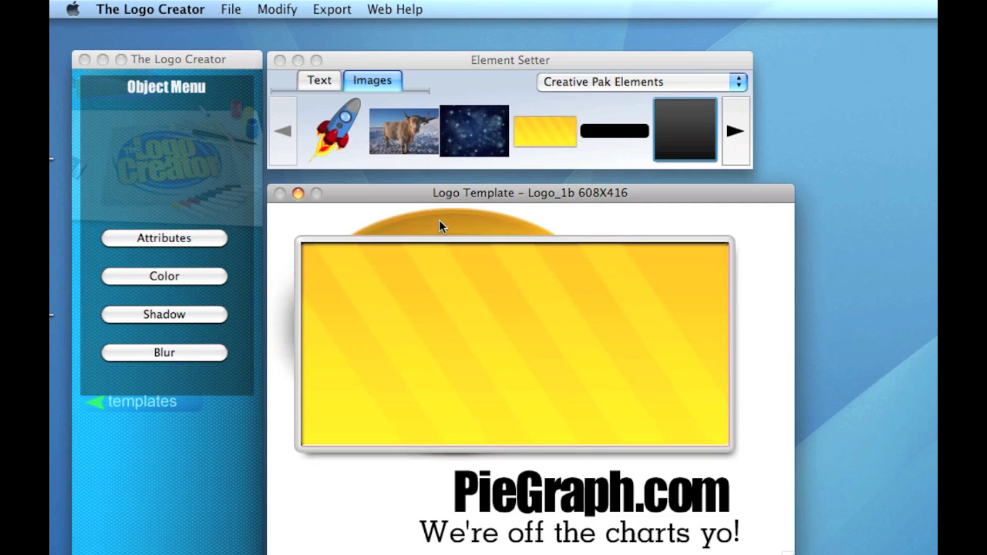
pyautogui.press('Delete')
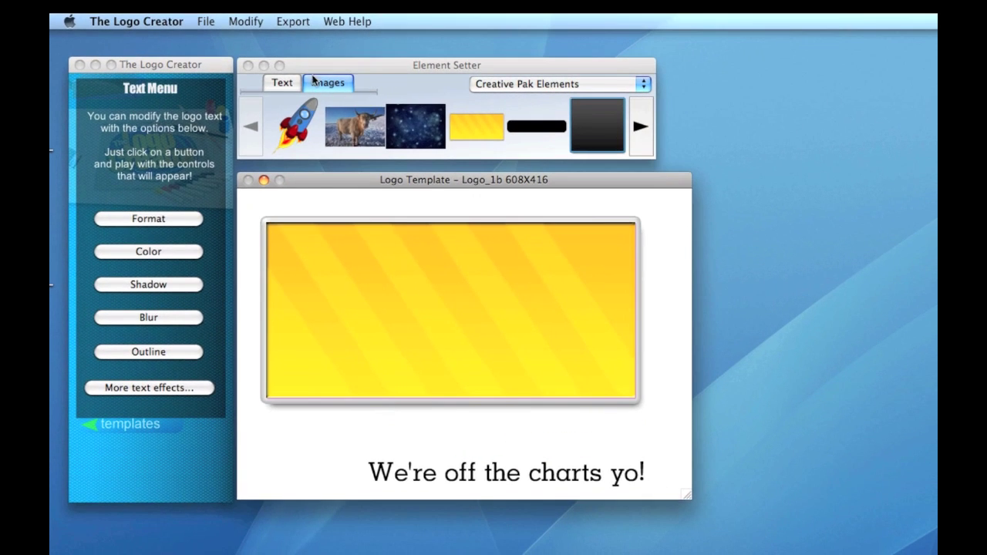
pyautogui.click(249, 21)
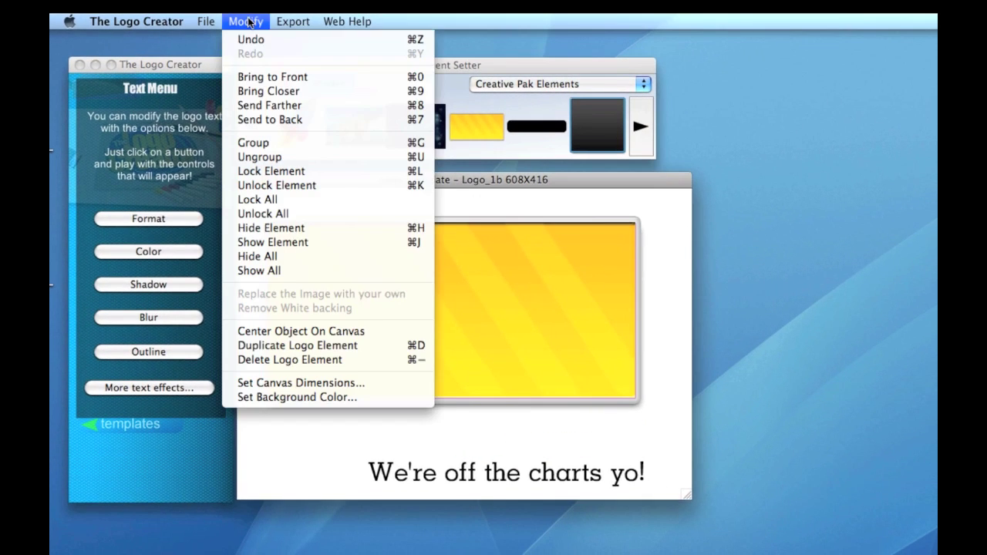
# - Bring the sign text to the front and change it to 'Buy my STUFF'
pyautogui.click(261, 77)
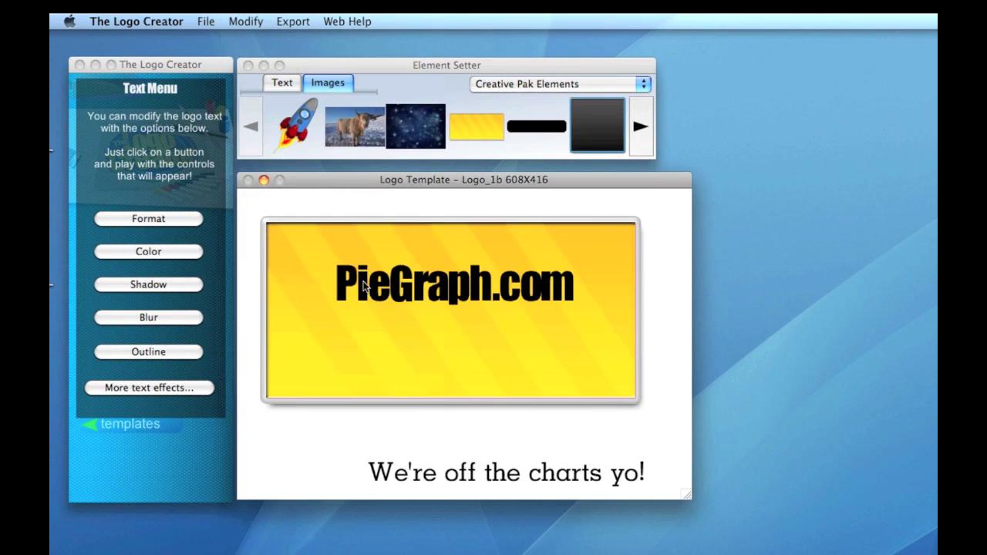
pyautogui.click(297, 83)
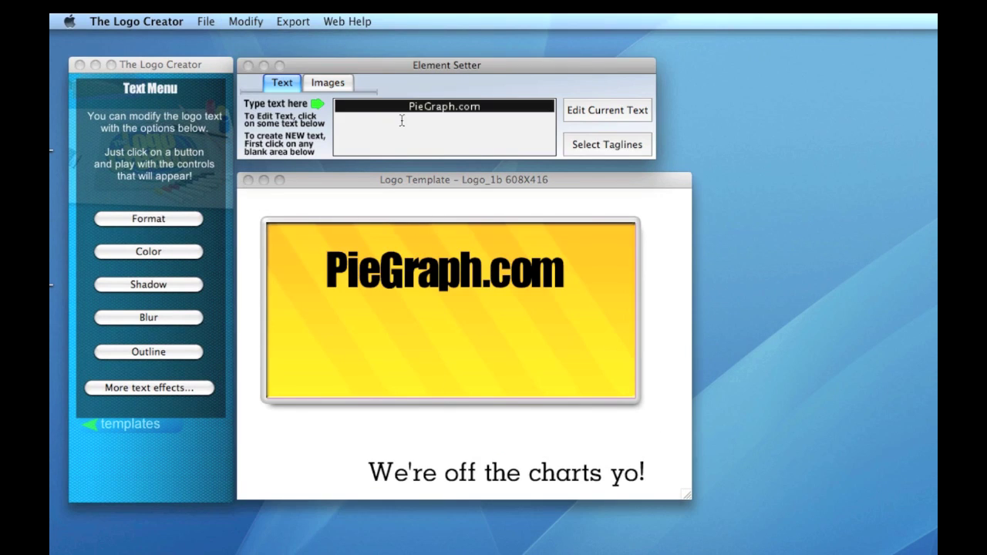
pyautogui.write('Buy my')
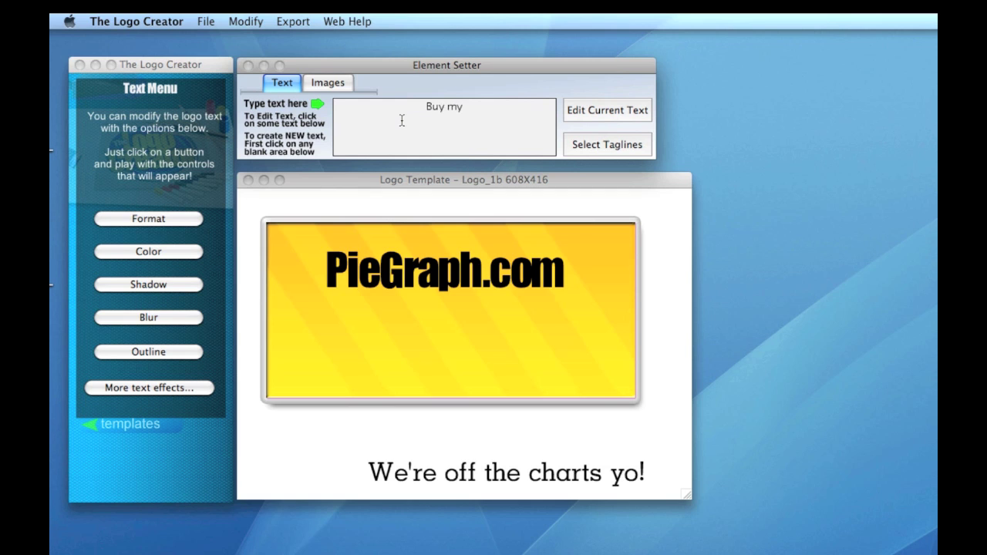
pyautogui.write(' STUFF')
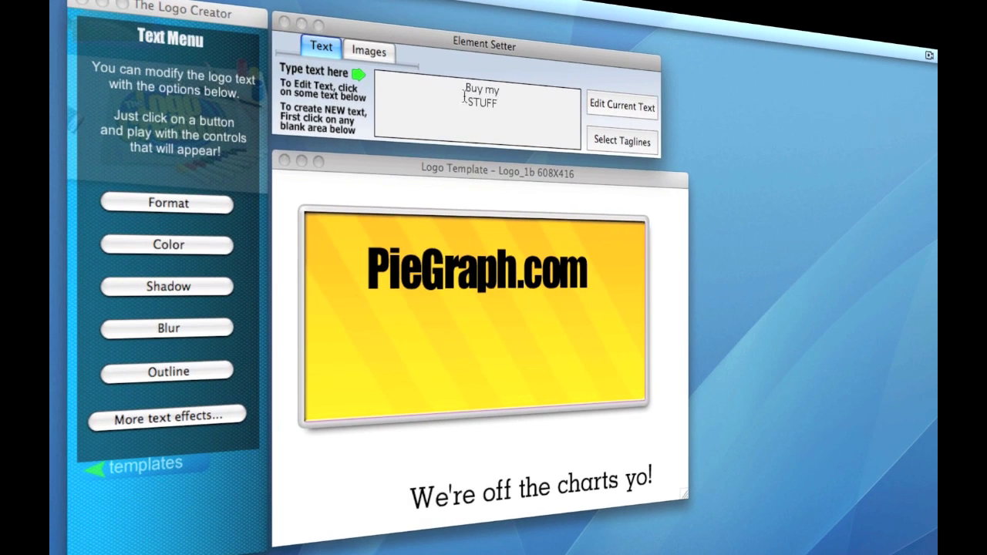
pyautogui.click(605, 108)
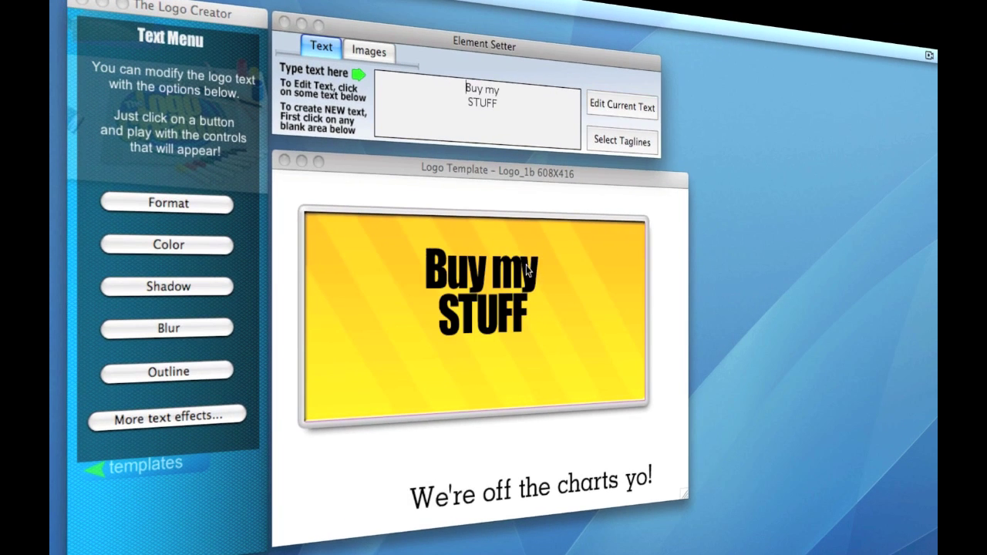
# - Enlarge the Buy my STUFF text, centre it in the yellow sign, and raise the tagline beneath
pyautogui.moveTo(527, 270)
pyautogui.mouseDown()
pyautogui.moveTo(516, 266)
pyautogui.moveTo(523, 258)
pyautogui.mouseUp()
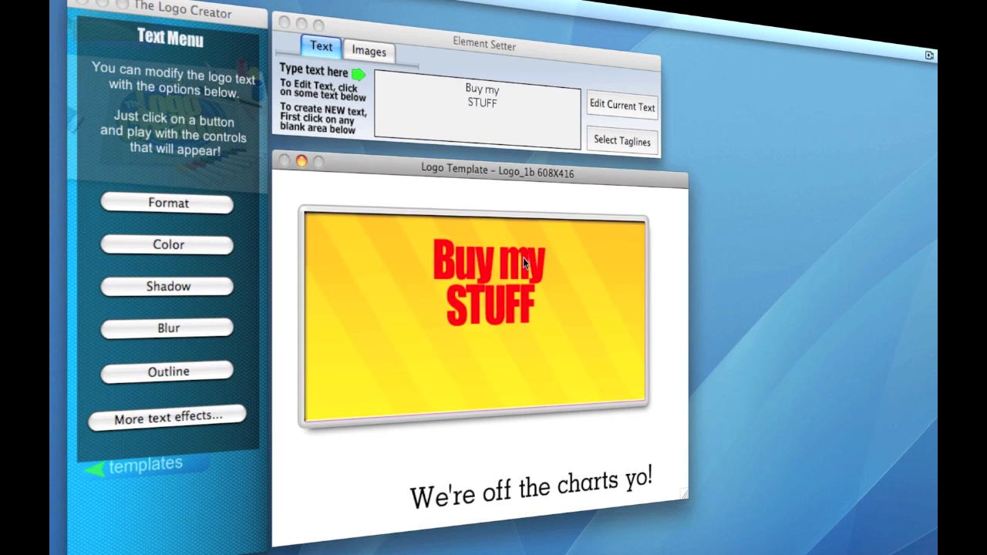
pyautogui.click(216, 205)
pyautogui.moveTo(150, 224); pyautogui.dragTo(162, 225)
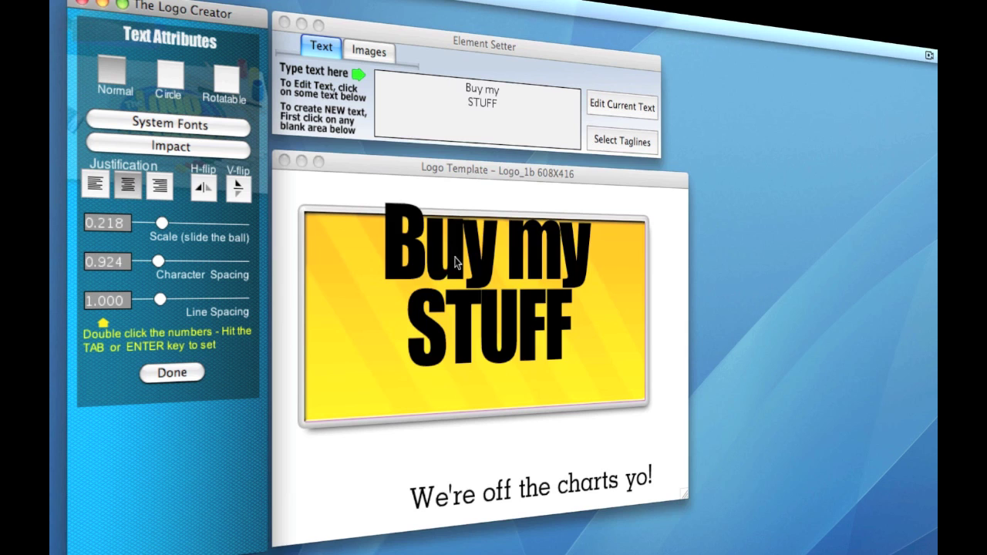
pyautogui.moveTo(455, 262); pyautogui.dragTo(453, 293)
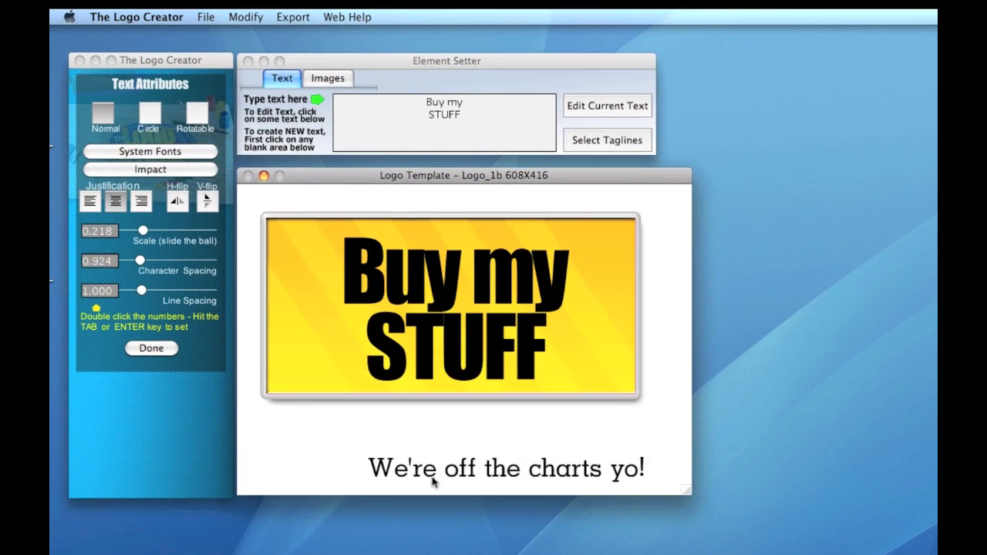
pyautogui.moveTo(433, 481); pyautogui.dragTo(358, 442)
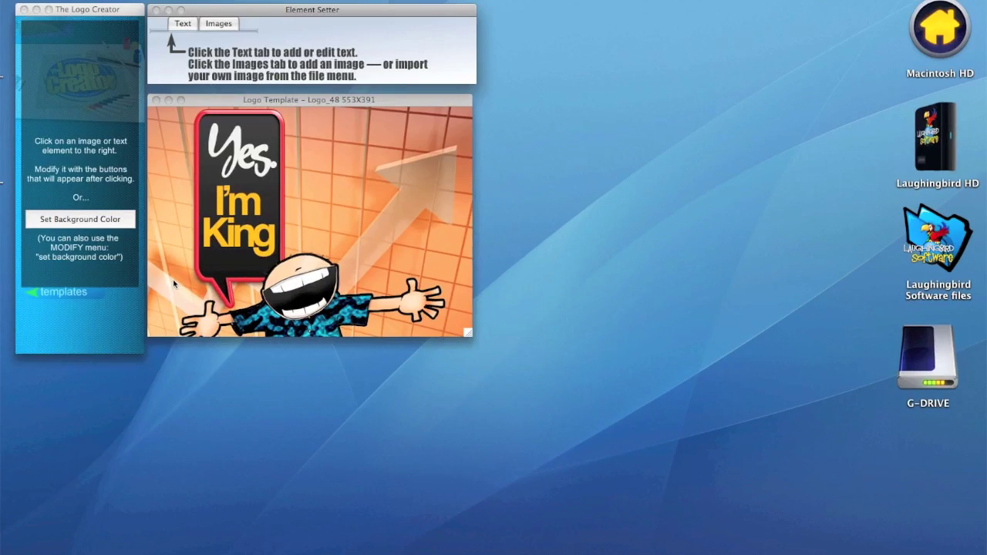
# - Select the cartoon character, the King text, and the orange grid background in Logo_48
pyautogui.click(314, 296)
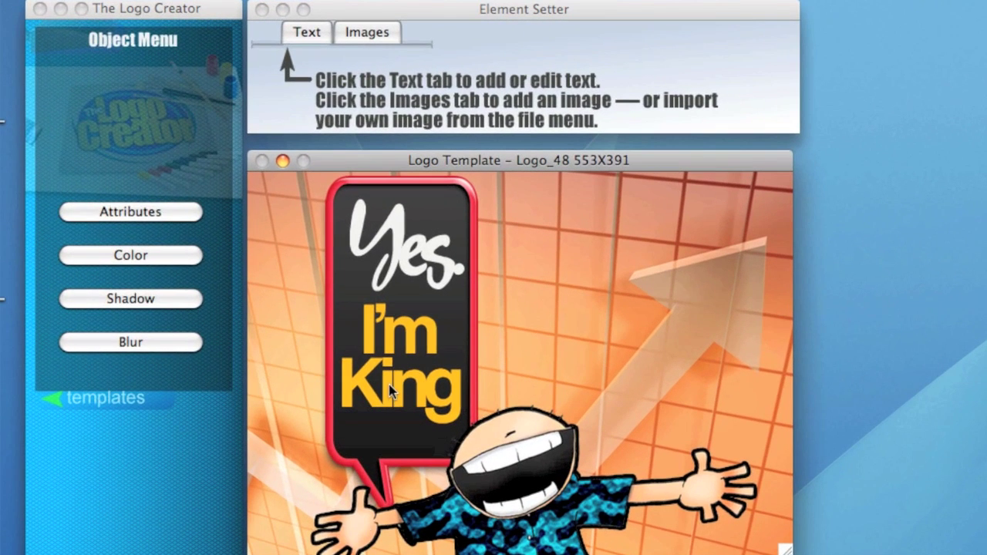
pyautogui.click(231, 232)
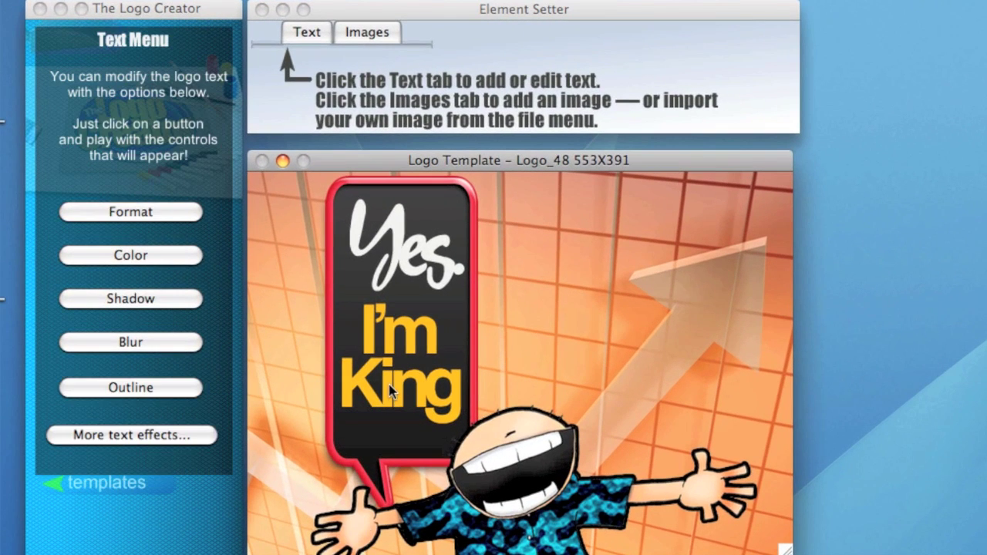
pyautogui.click(564, 351)
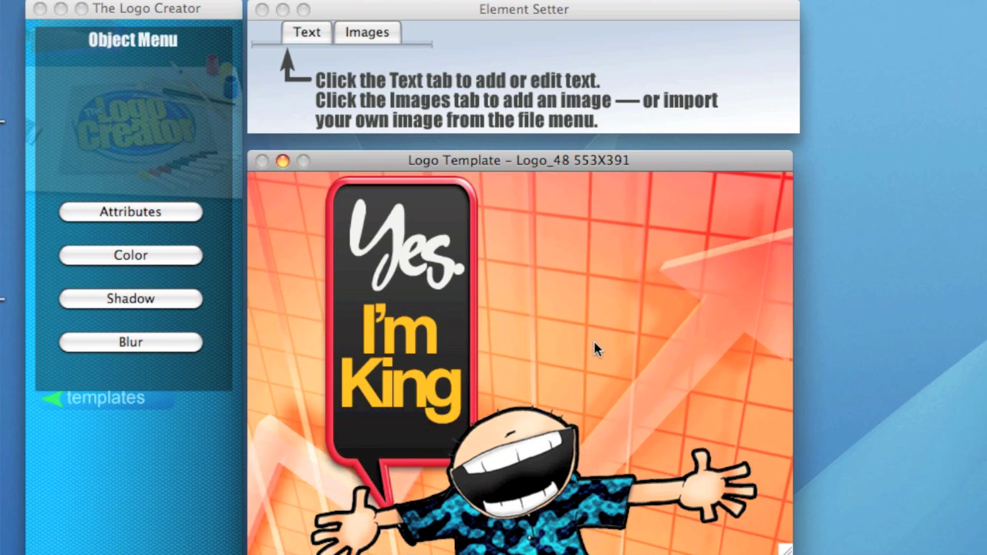
# - Delete the orange grid background, reshape the canvas to 697X210, and select the speech bubble
pyautogui.press('Delete')
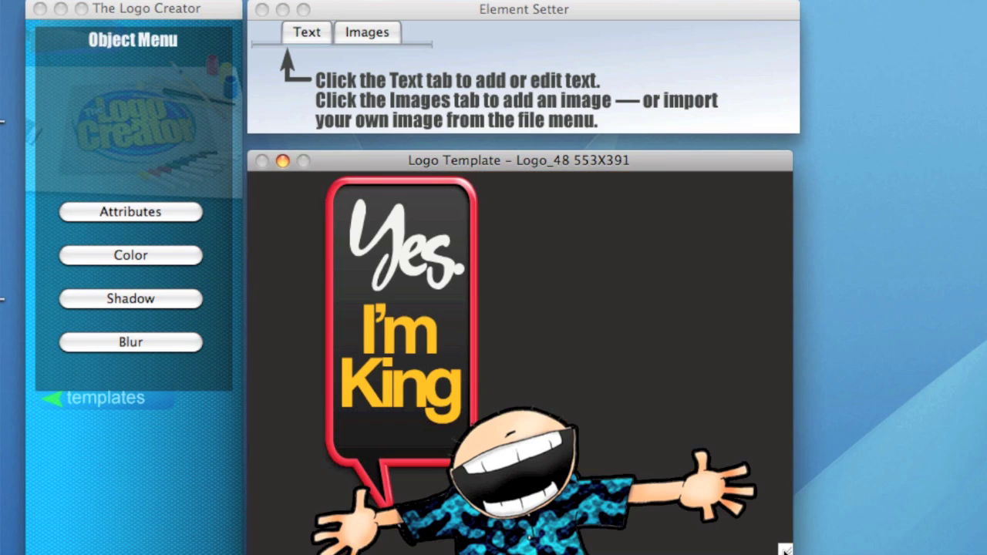
pyautogui.moveTo(785, 548); pyautogui.dragTo(933, 473)
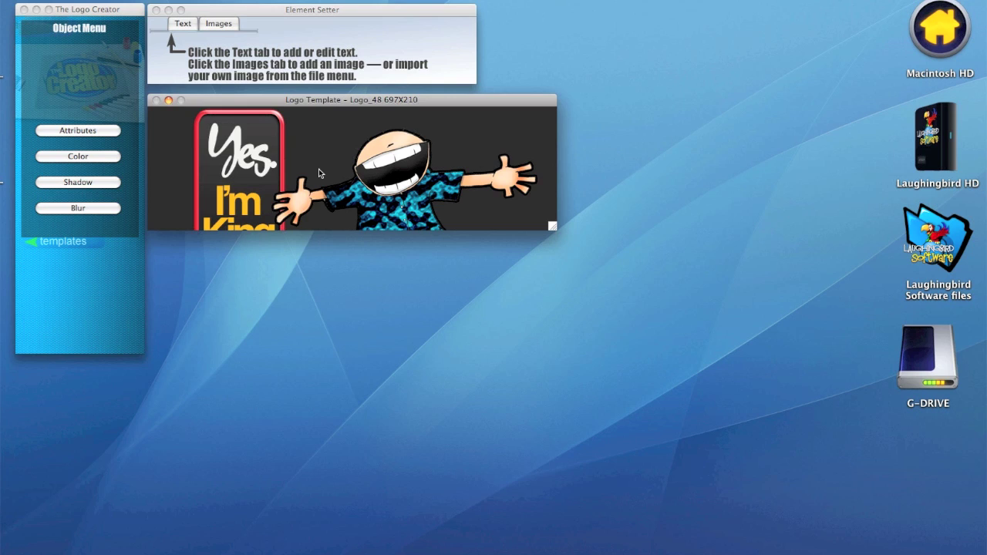
pyautogui.click(259, 126)
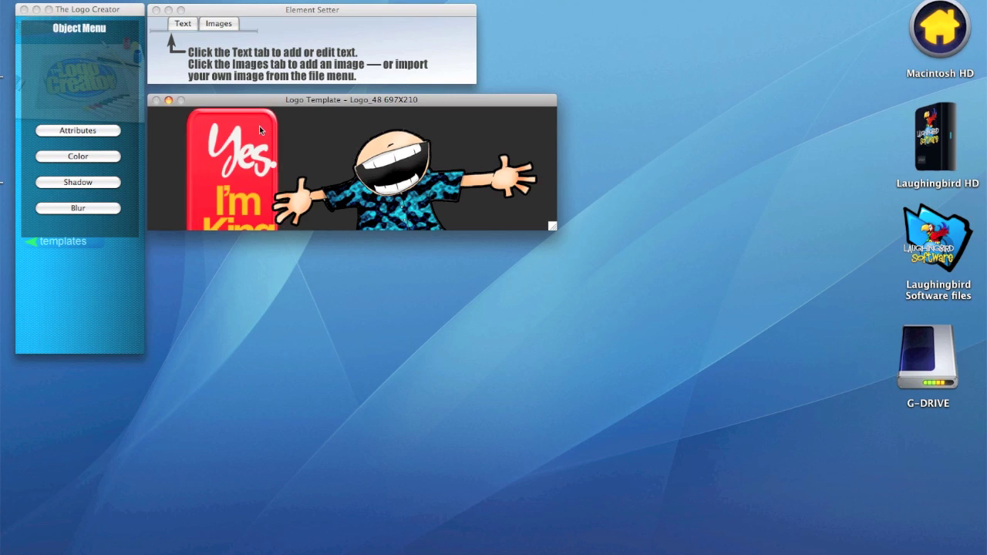
pyautogui.click(221, 24)
pyautogui.click(394, 30)
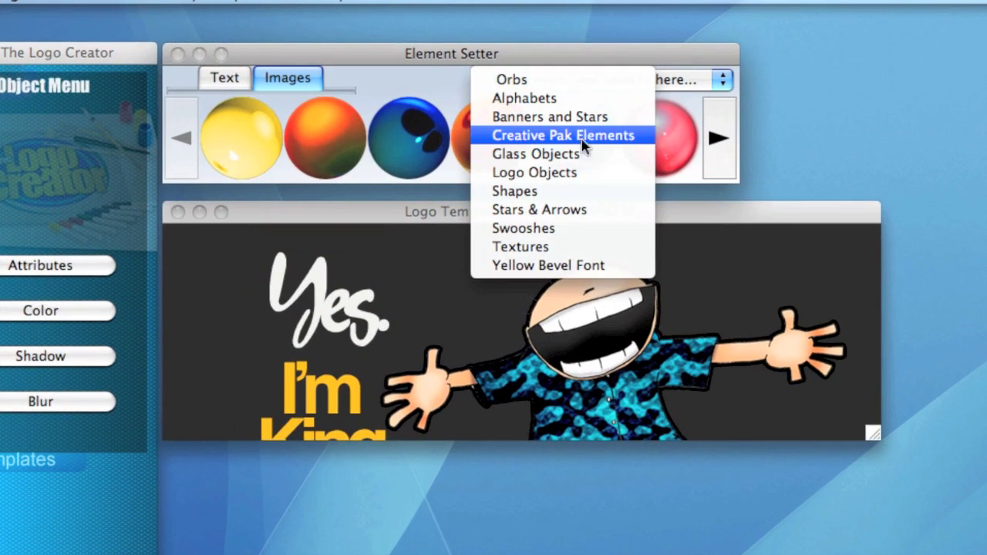
# - Place the purple banner shape from Creative Pak Elements across the header
pyautogui.click(584, 144)
pyautogui.click(718, 138)
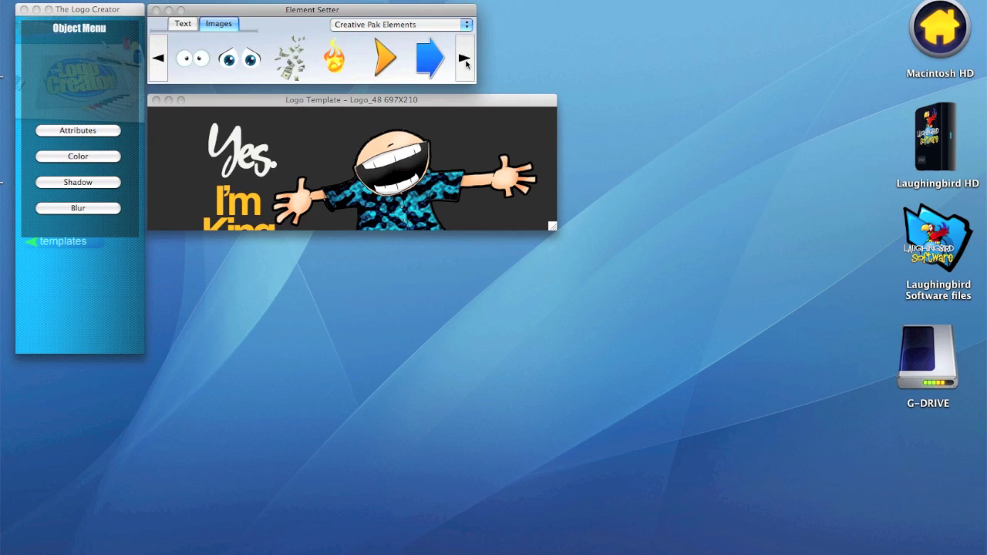
pyautogui.click(465, 64)
pyautogui.moveTo(430, 59); pyautogui.dragTo(255, 166)
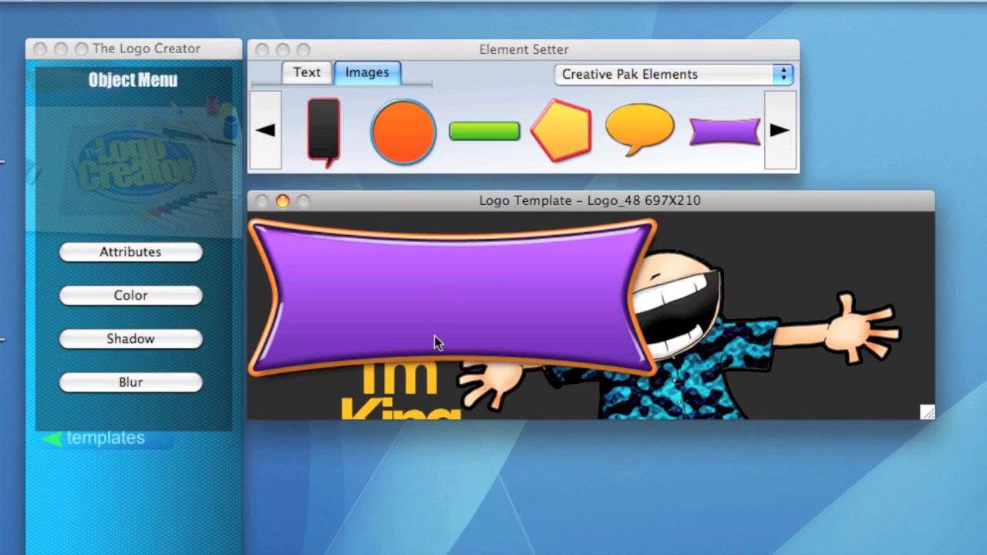
# - Bring the I'm King text in front of the purple banner and centre it there
pyautogui.moveTo(431, 378); pyautogui.dragTo(450, 316)
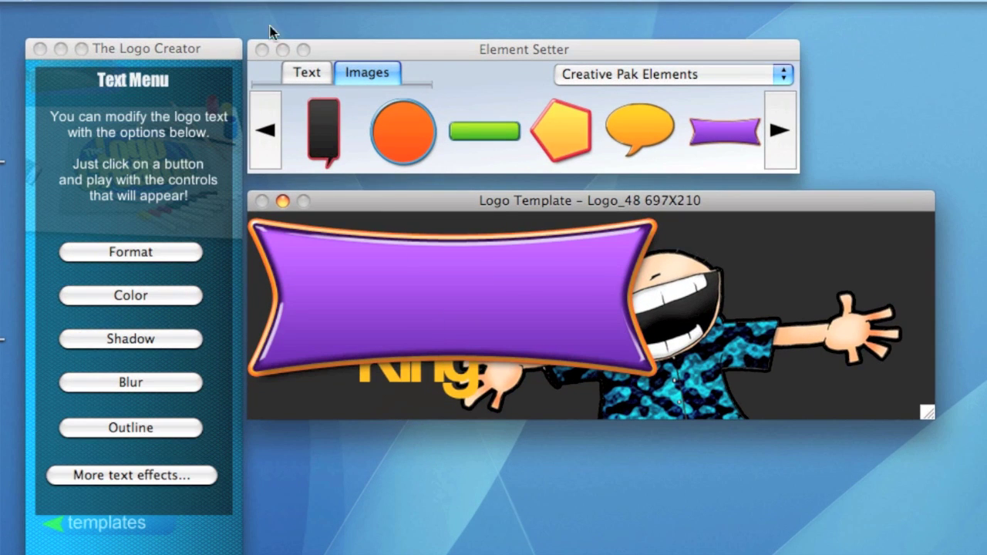
pyautogui.click(259, 2)
pyautogui.click(282, 66)
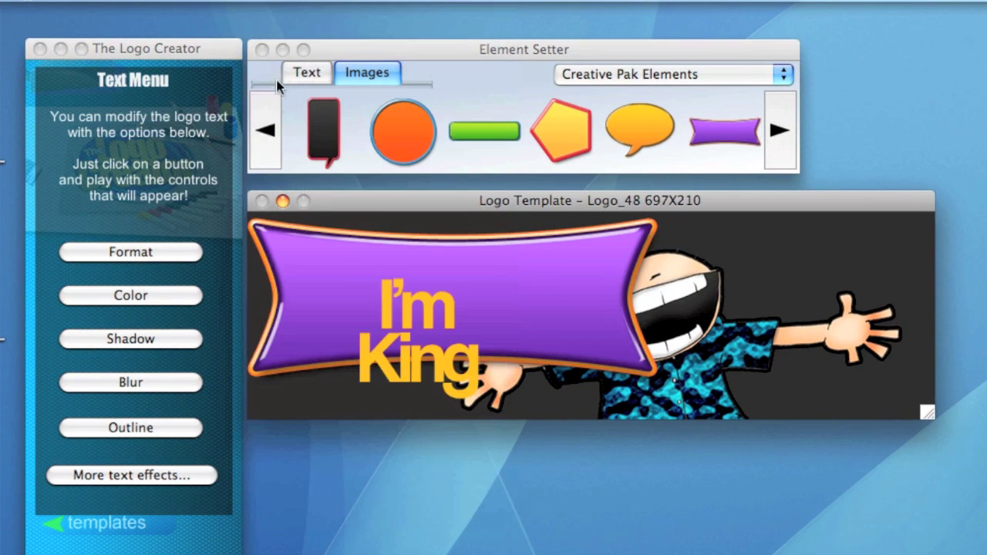
pyautogui.moveTo(388, 313); pyautogui.dragTo(431, 279)
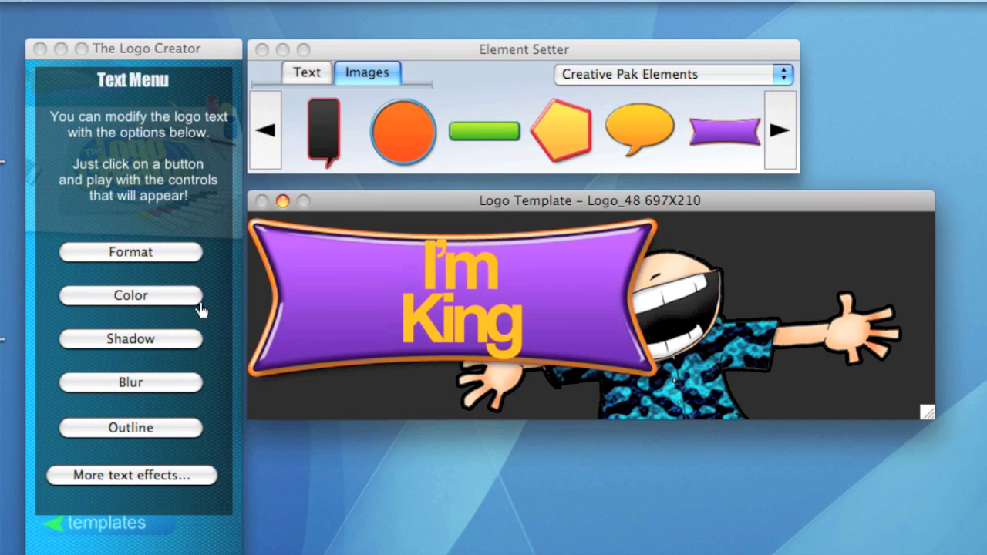
pyautogui.click(134, 252)
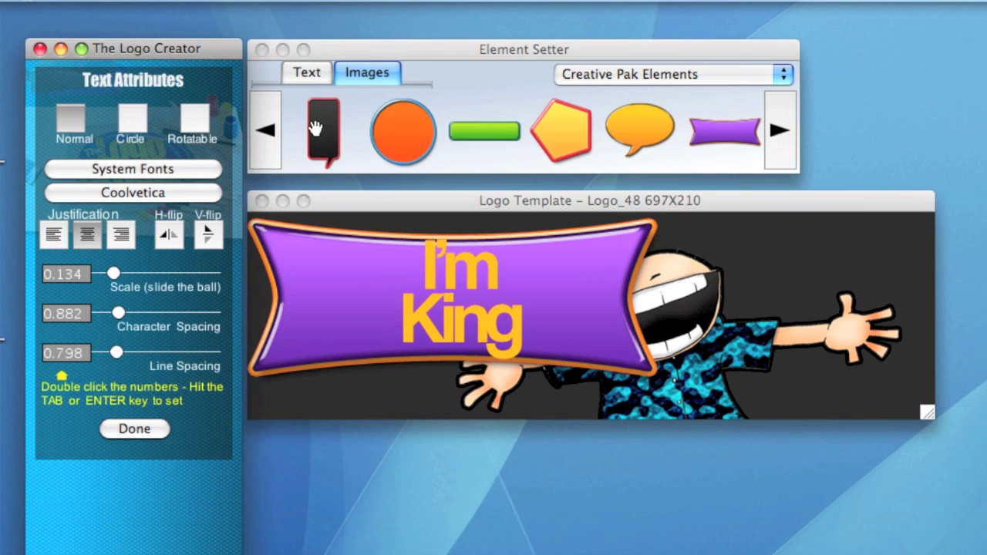
pyautogui.click(316, 73)
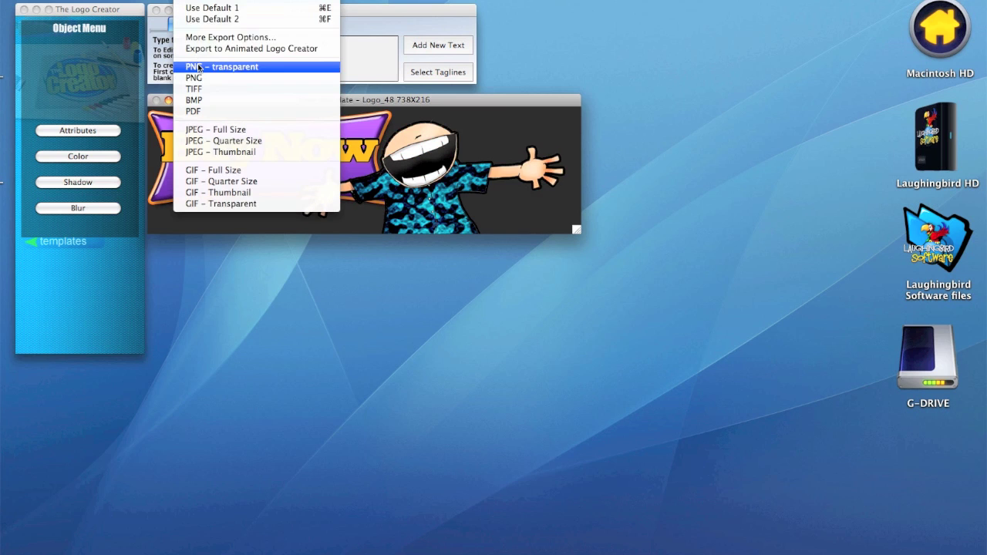
# - Export the banner as a transparent PNG
pyautogui.click(199, 68)
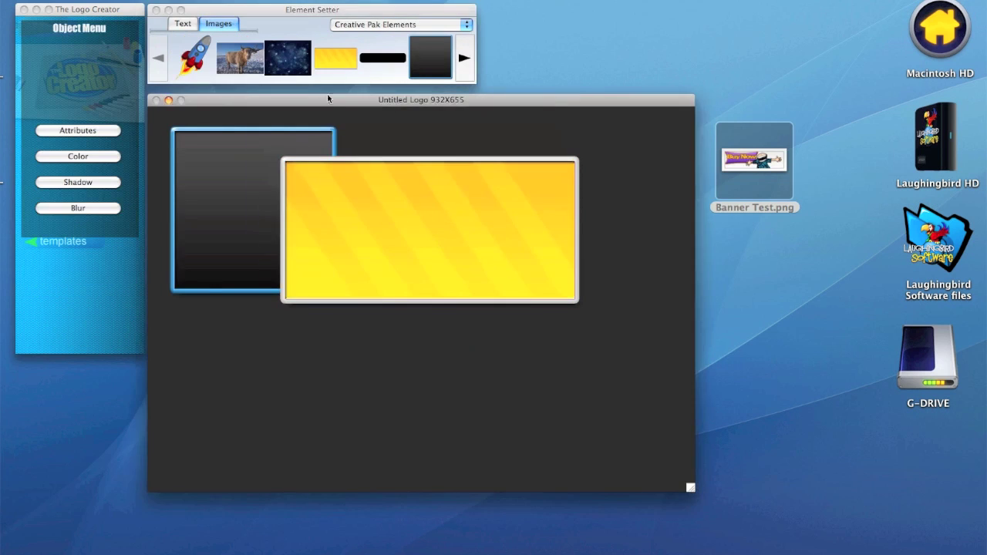
# - Shrink the rocket to about half size and tilt it roughly 17° in Attributes
pyautogui.click(196, 57)
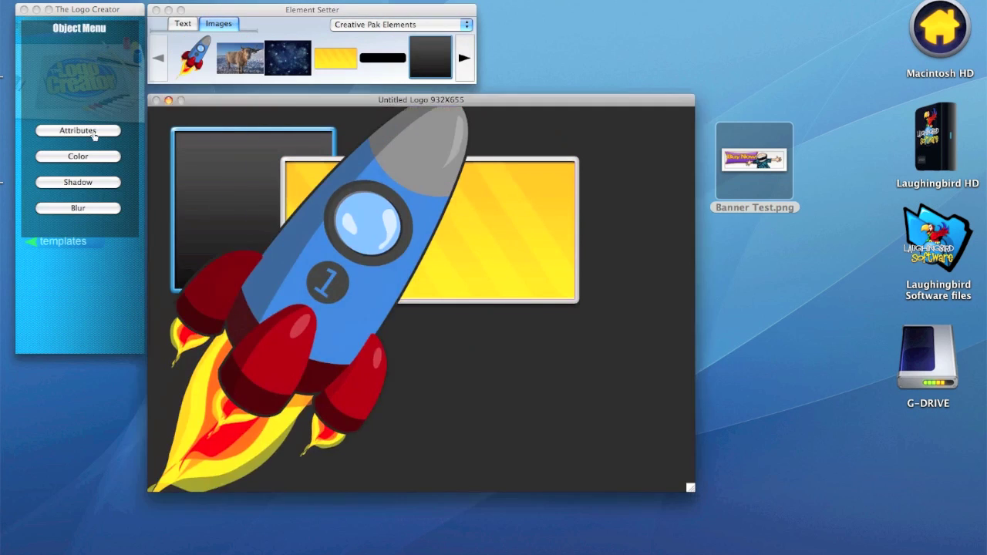
pyautogui.click(78, 131)
pyautogui.moveTo(128, 108); pyautogui.dragTo(79, 108)
pyautogui.moveTo(80, 159); pyautogui.dragTo(86, 160)
pyautogui.click(464, 57)
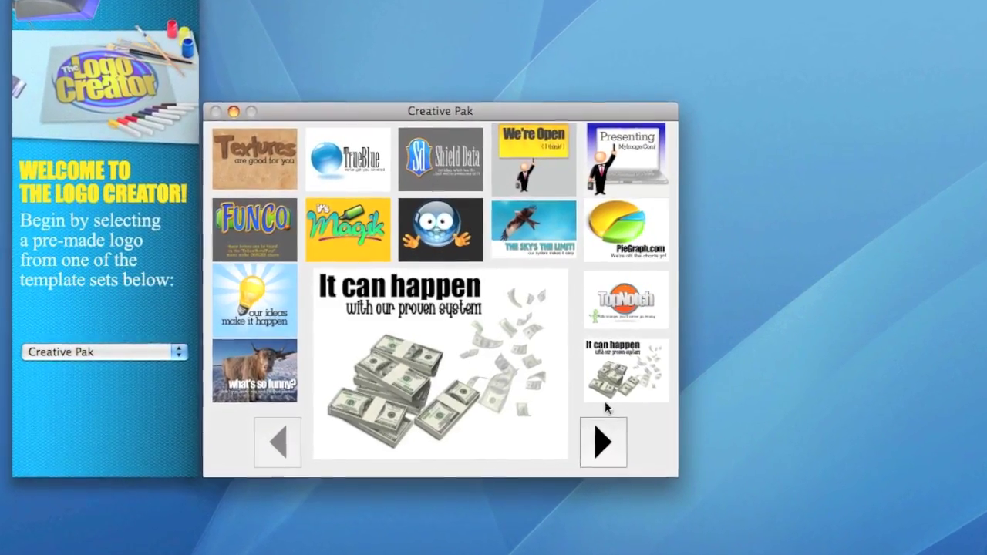
# - Advance the Creative Pak template gallery two pages forward to the 'educators manual' design
pyautogui.click(610, 439)
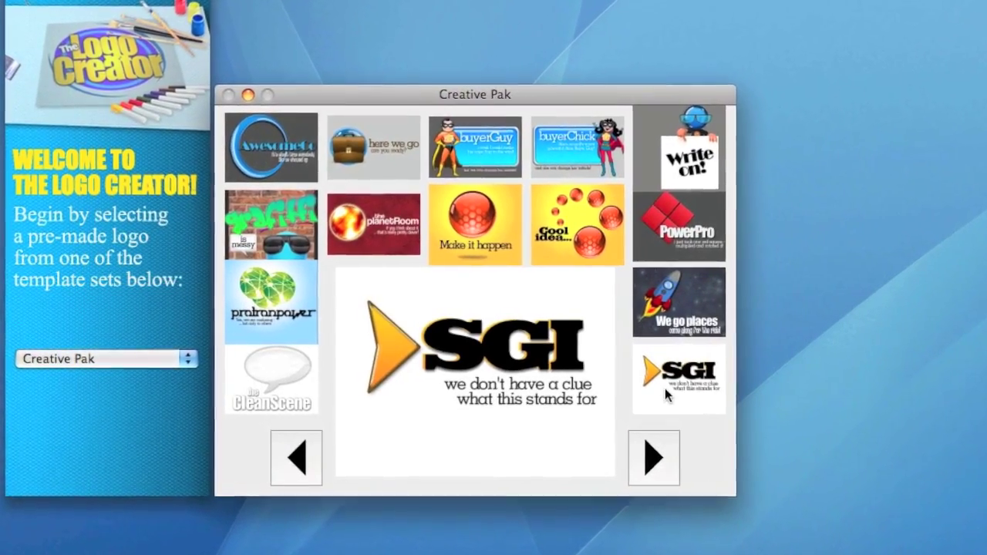
pyautogui.click(675, 456)
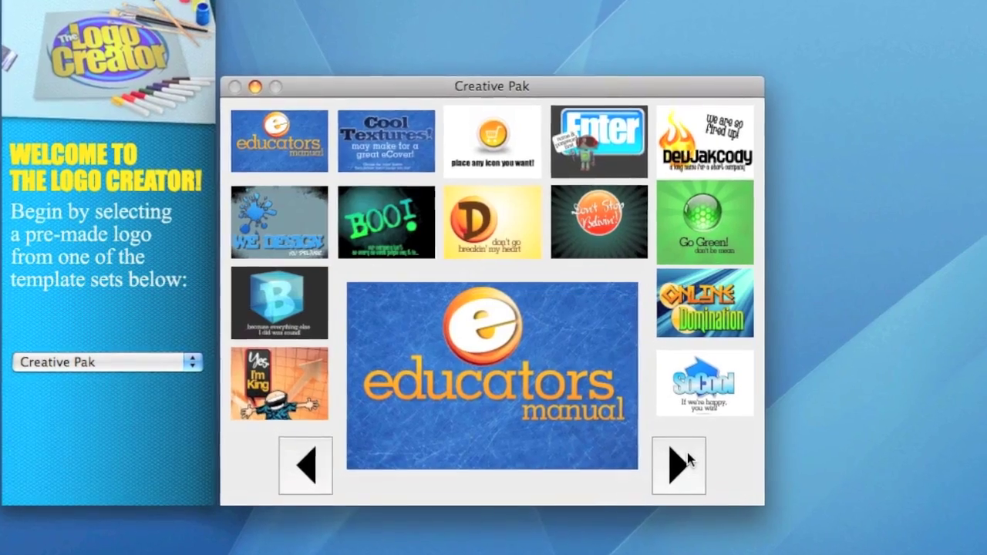